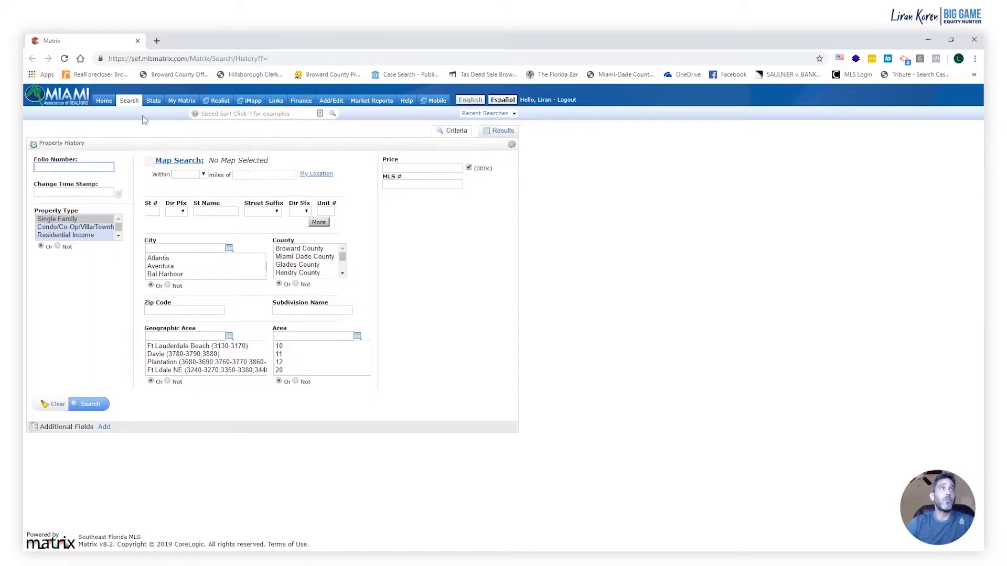
# Open Property History search with Property Type set to Not, excluding rental, commercial and business types, then return to Excel
pyautogui.moveTo(129, 102)
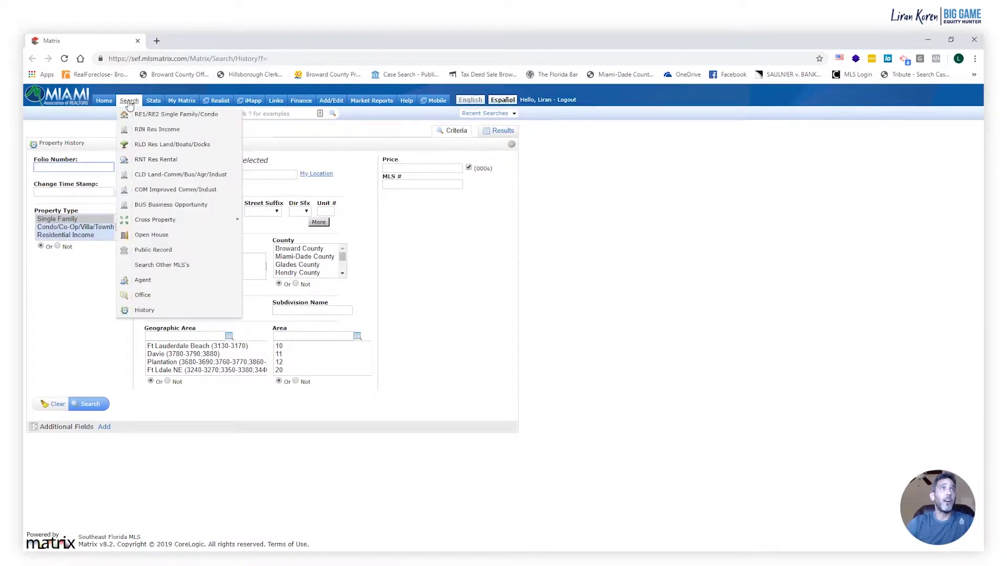
pyautogui.click(145, 313)
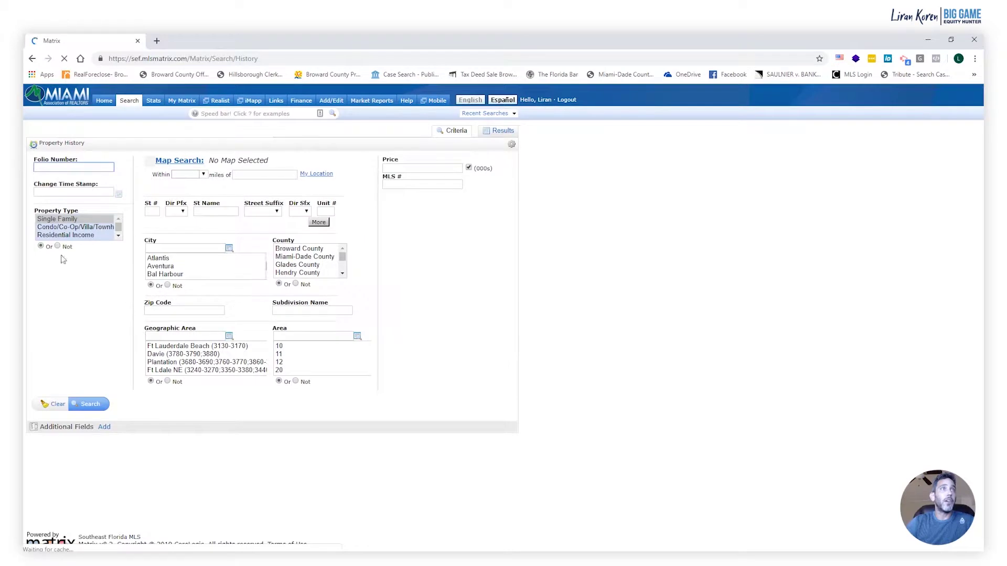
pyautogui.click(57, 246)
pyautogui.scroll(-2, 74, 235)
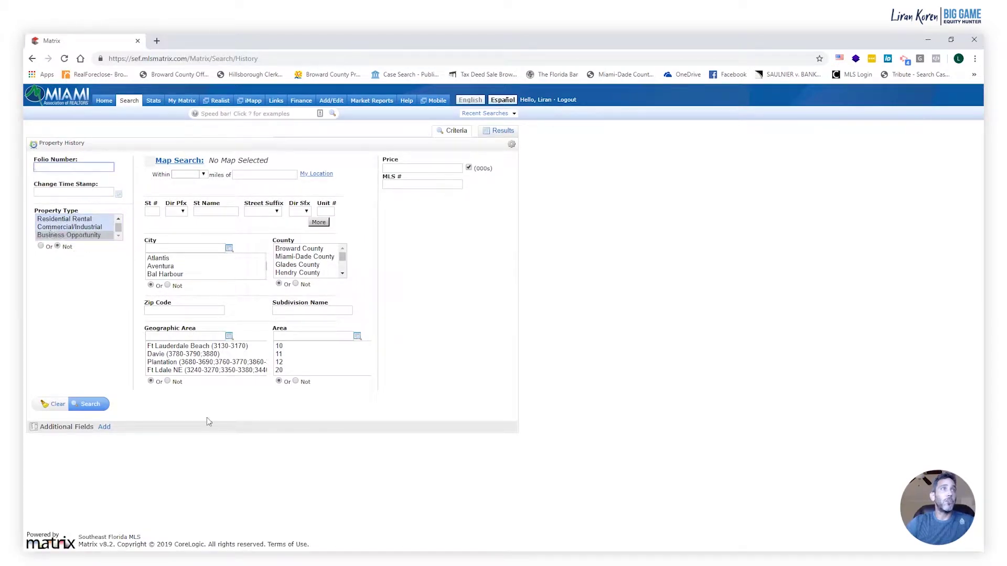
pyautogui.click(556, 561)
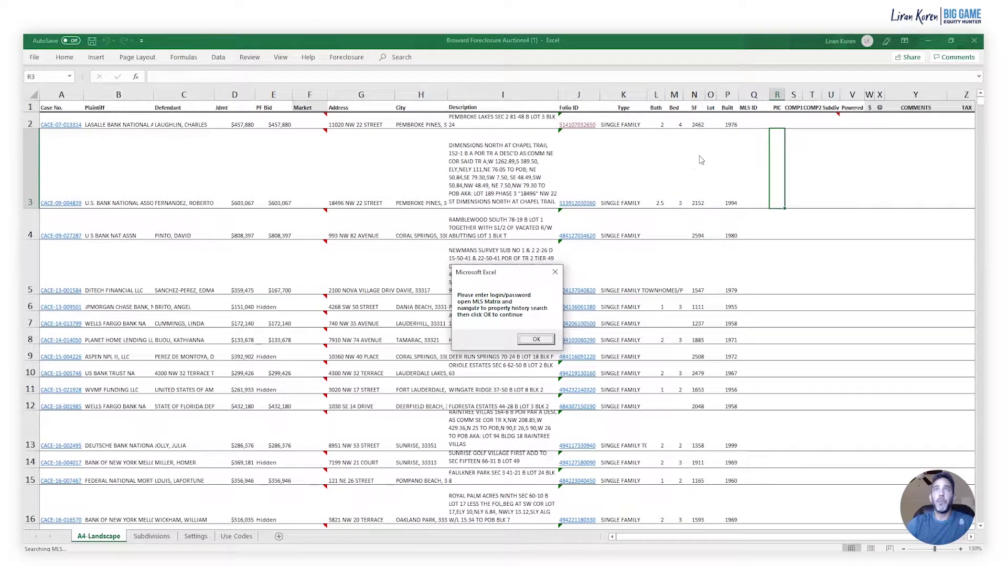
# Check Chrome, then confirm Excel's MLS login prompt to launch the automated browser
pyautogui.hotkey('alt', 'Tab')
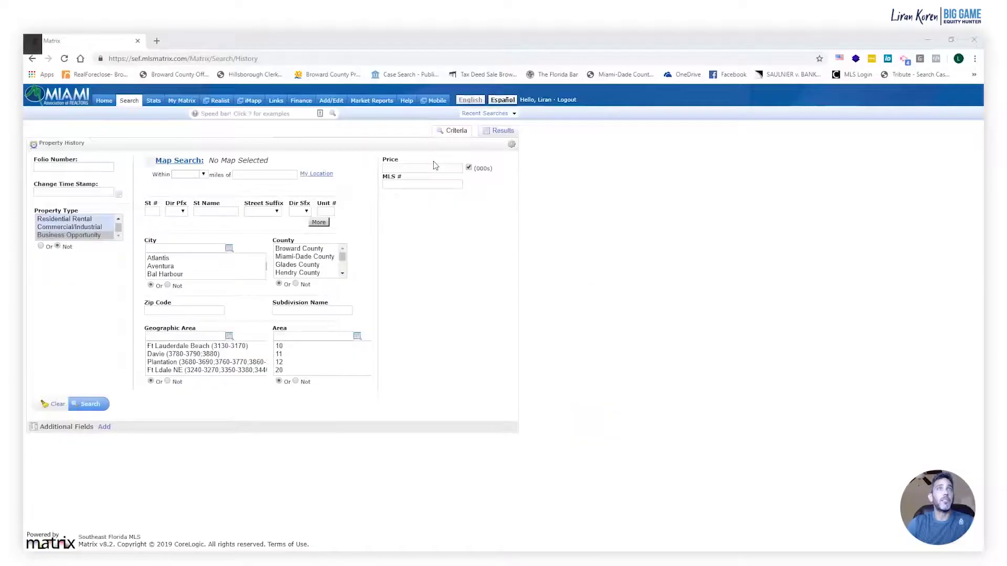
pyautogui.hotkey('alt', 'Tab')
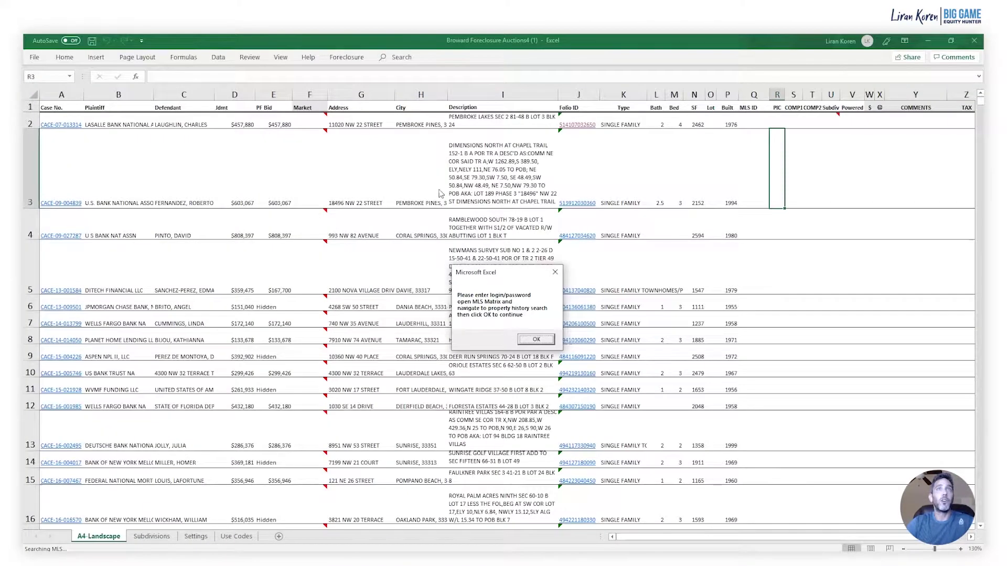
pyautogui.click(532, 339)
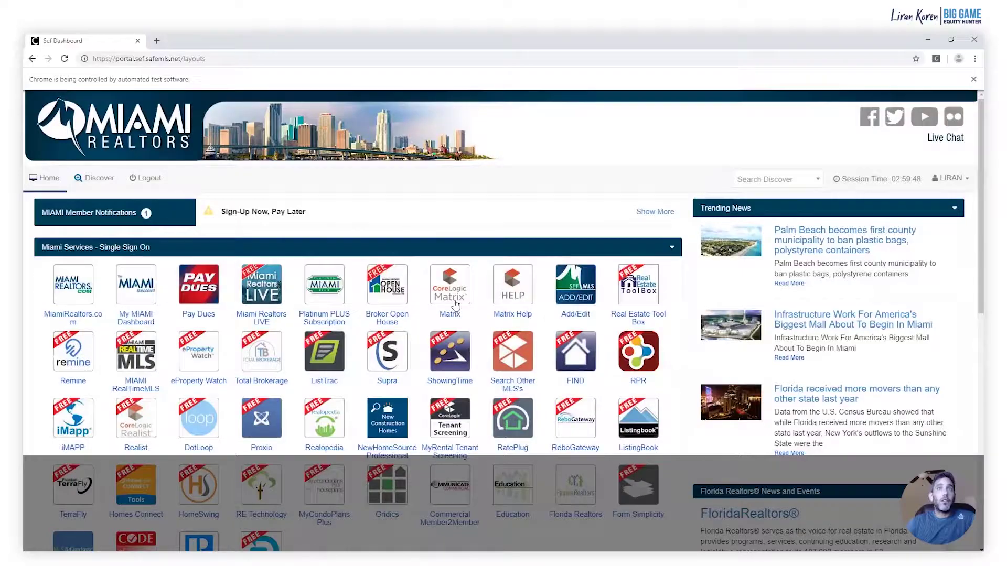
# Open Matrix from the Miami Realtors dashboard and go to Search > History
pyautogui.click(455, 306)
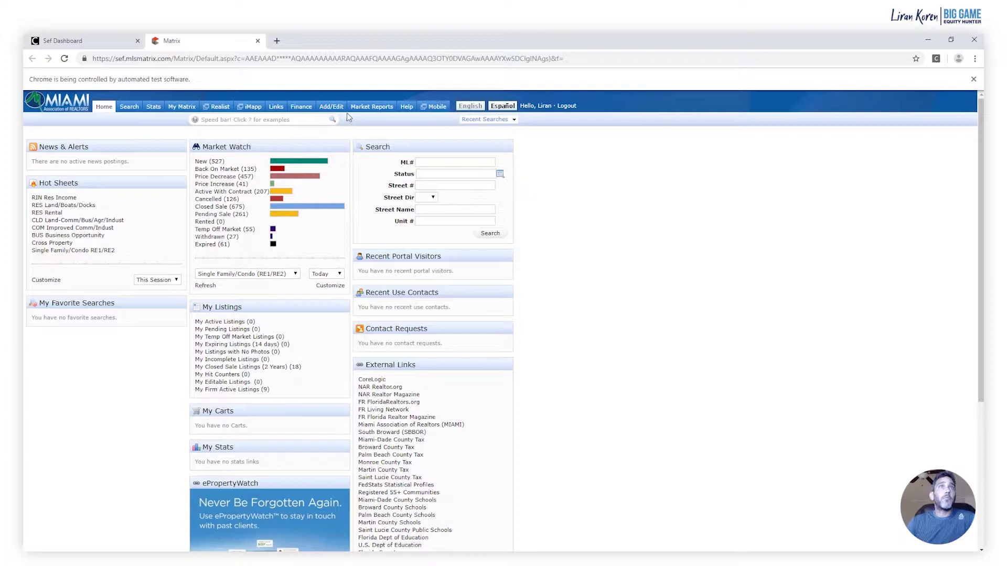
pyautogui.moveTo(189, 111)
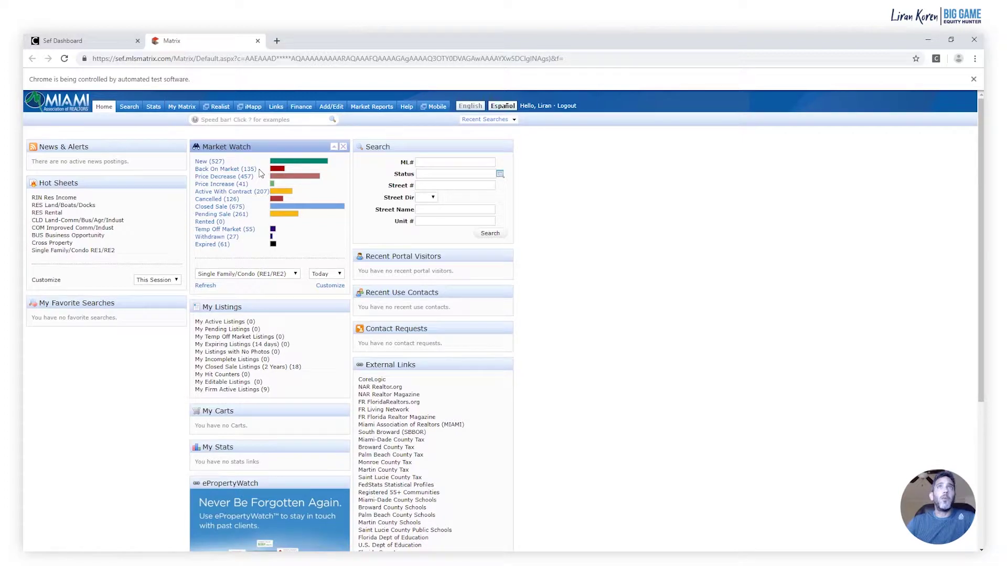
pyautogui.moveTo(129, 108)
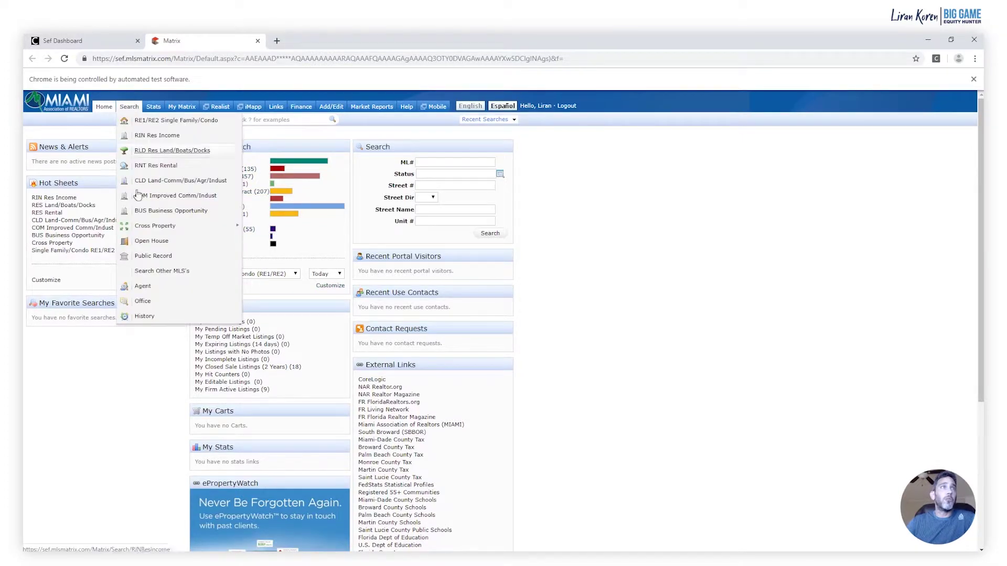
pyautogui.click(145, 316)
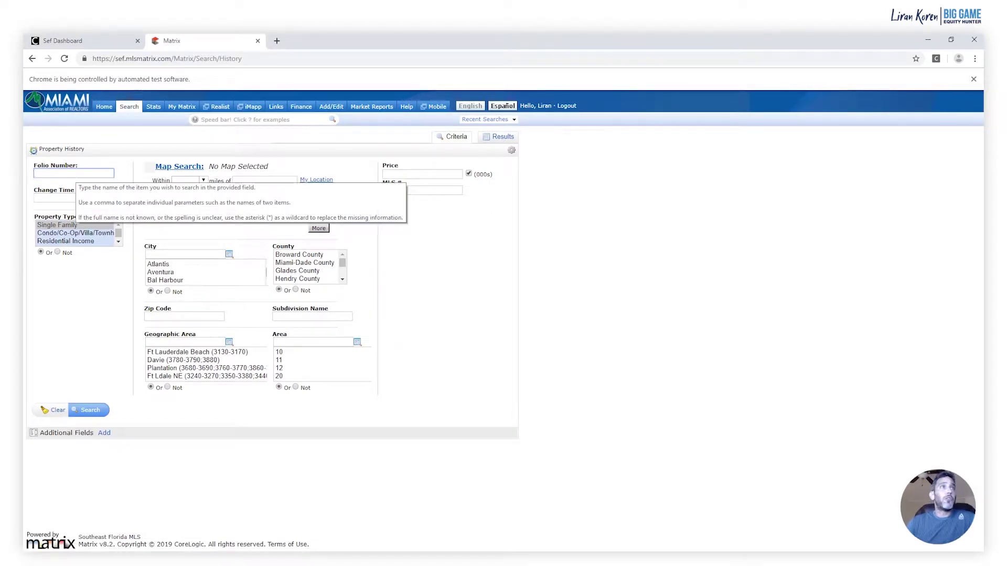
# Set Property Type to Not, add Business Opportunity to the exclusions, and select the Folio Number field
pyautogui.click(58, 252)
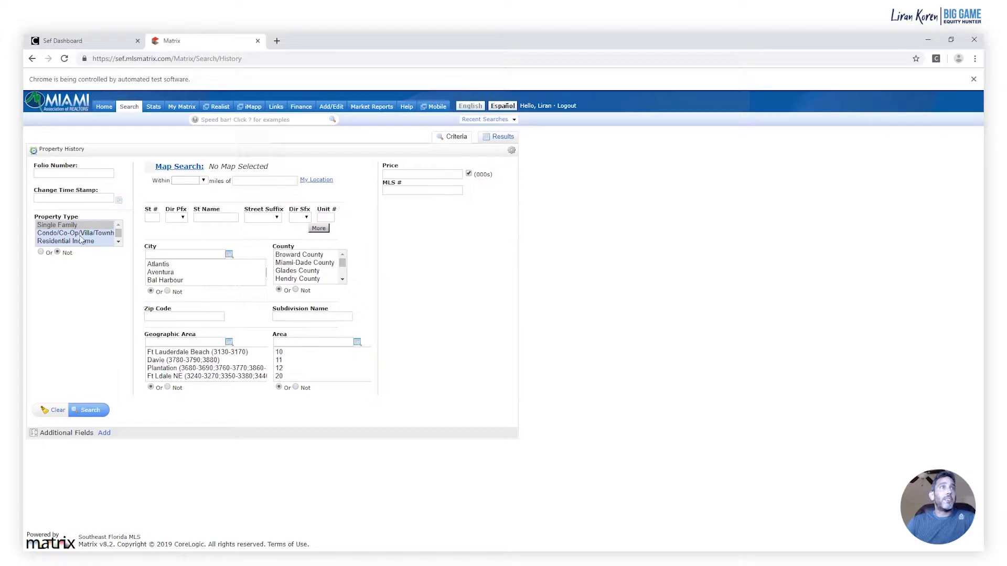
pyautogui.scroll(-1, 81, 240)
pyautogui.click(82, 241)
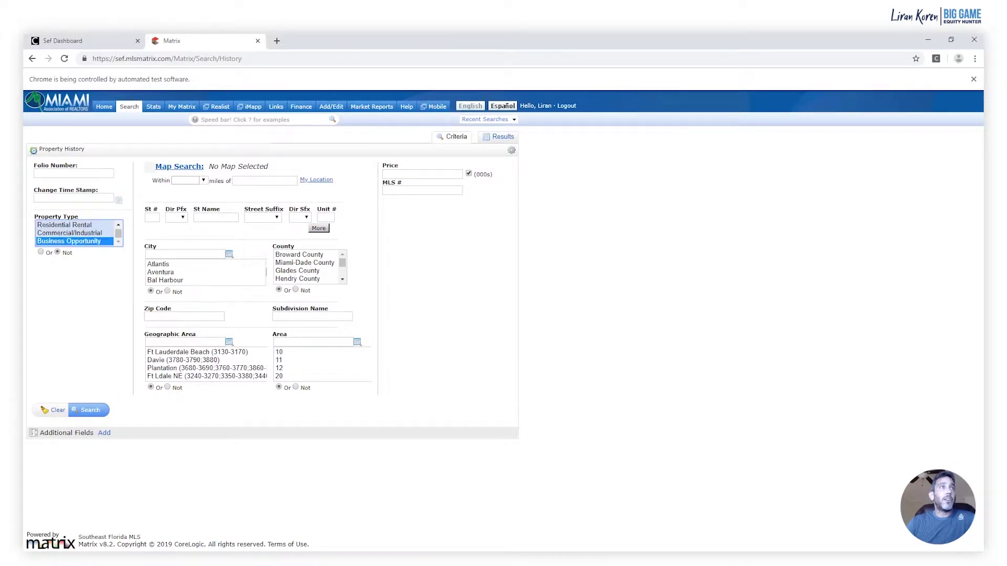
pyautogui.click(73, 173)
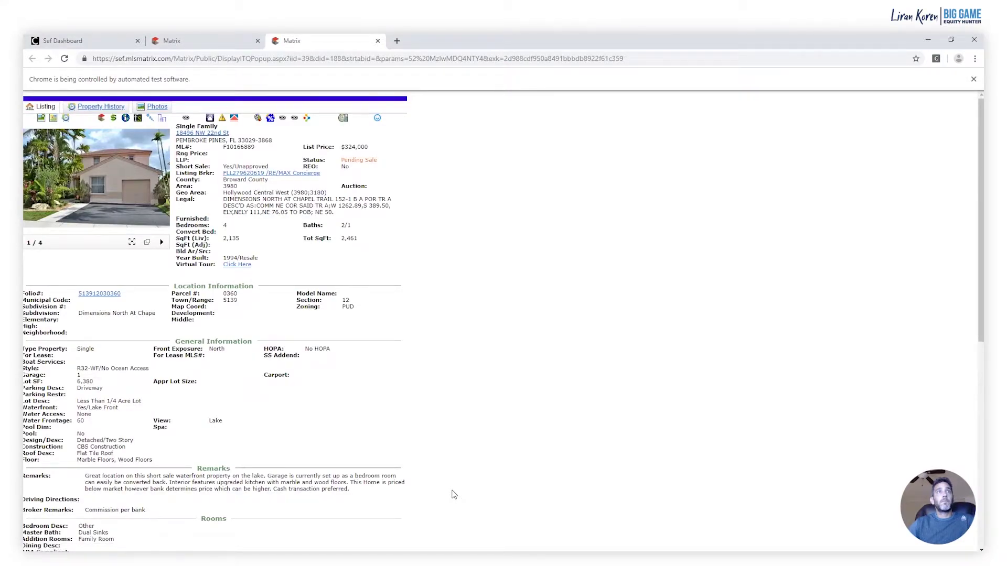
pyautogui.scroll(-8, 454, 495)
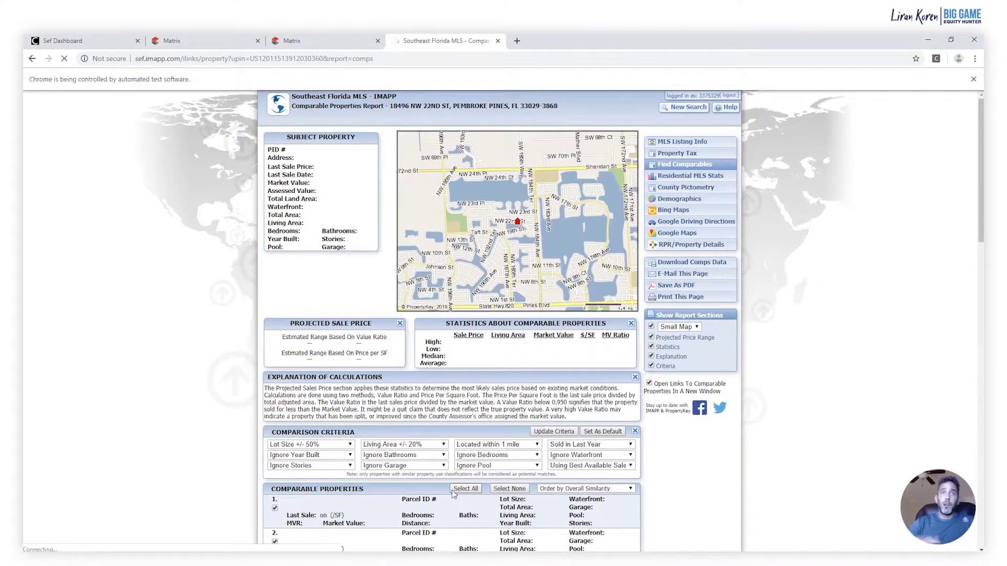
pyautogui.scroll(-19, 453, 493)
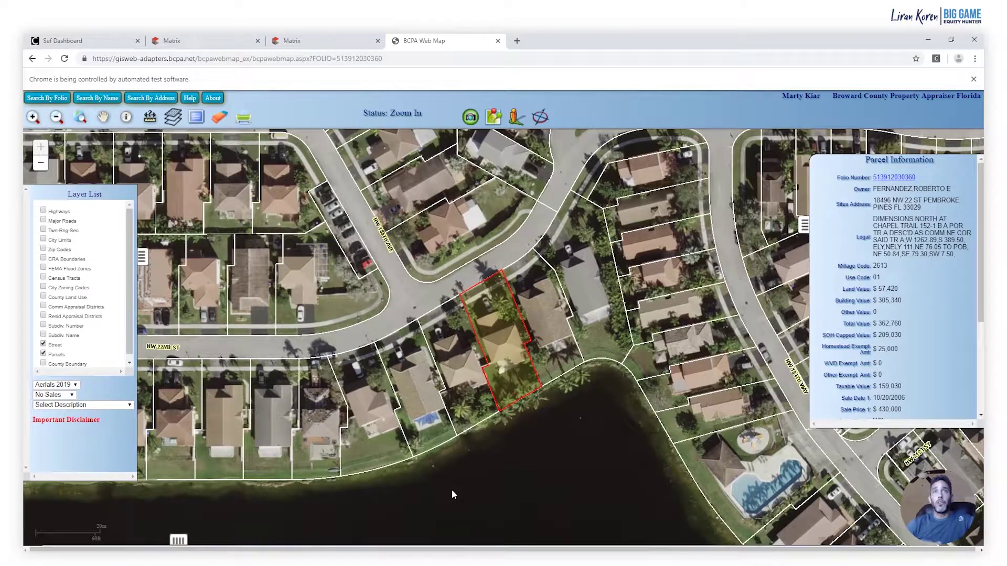
# Zoom out on the BCPA aerial map to show the surrounding neighbourhood
pyautogui.scroll(-1, 452, 491)
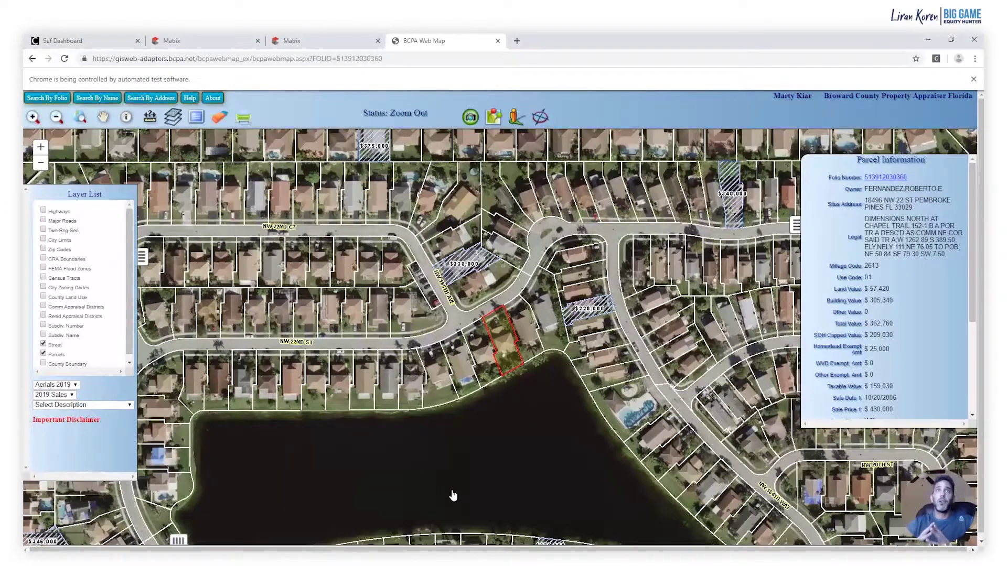
pyautogui.scroll(-1, 453, 496)
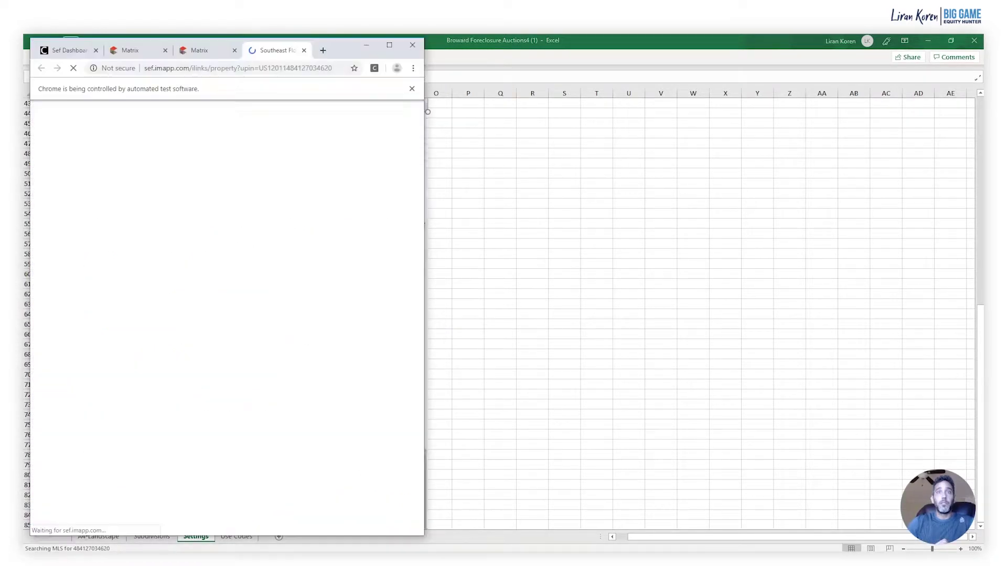
# Maximize the browser and page down through the remaining comparables to the footer
pyautogui.click(387, 46)
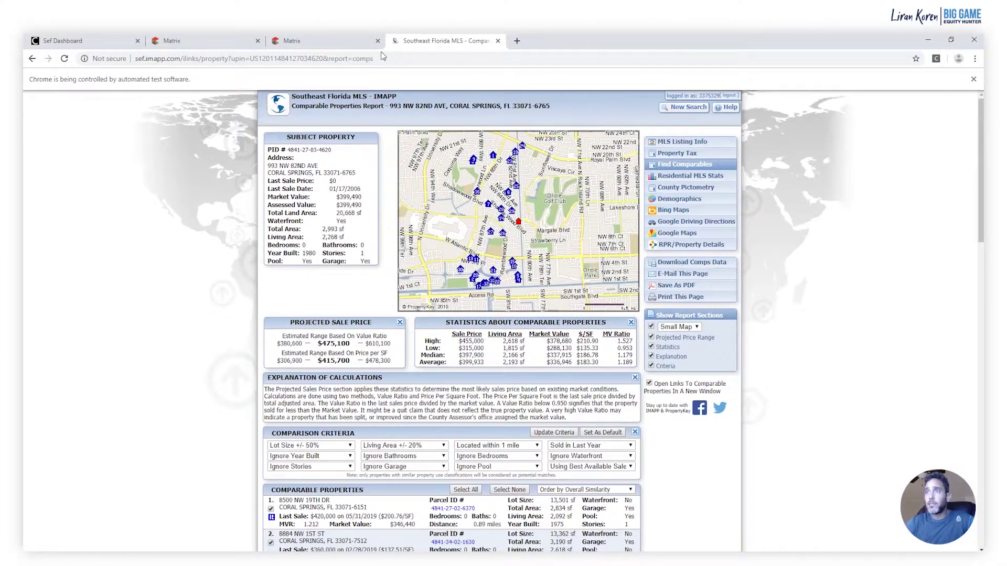
pyautogui.press('pagedown')
pyautogui.press('pagedown')
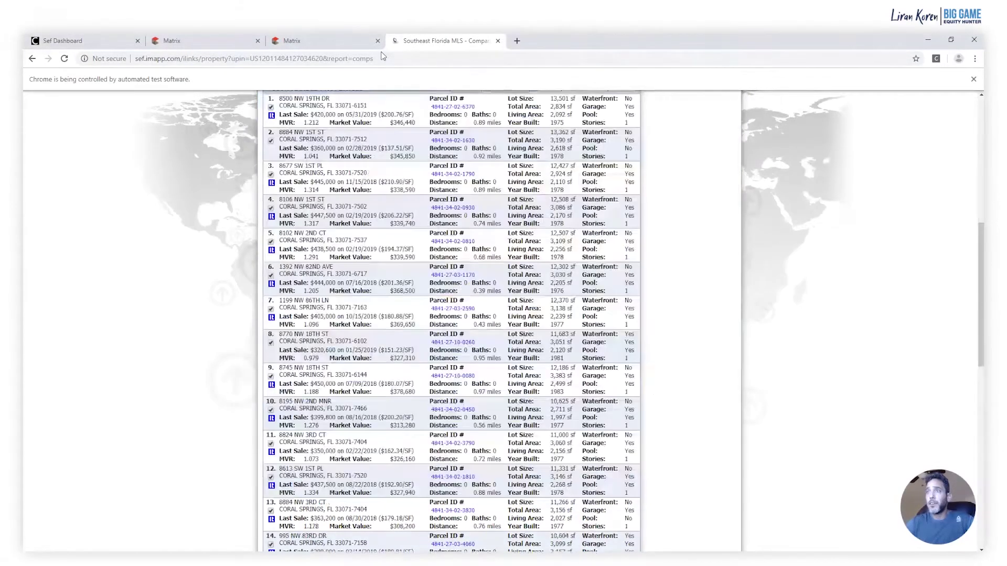
pyautogui.press('pagedown')
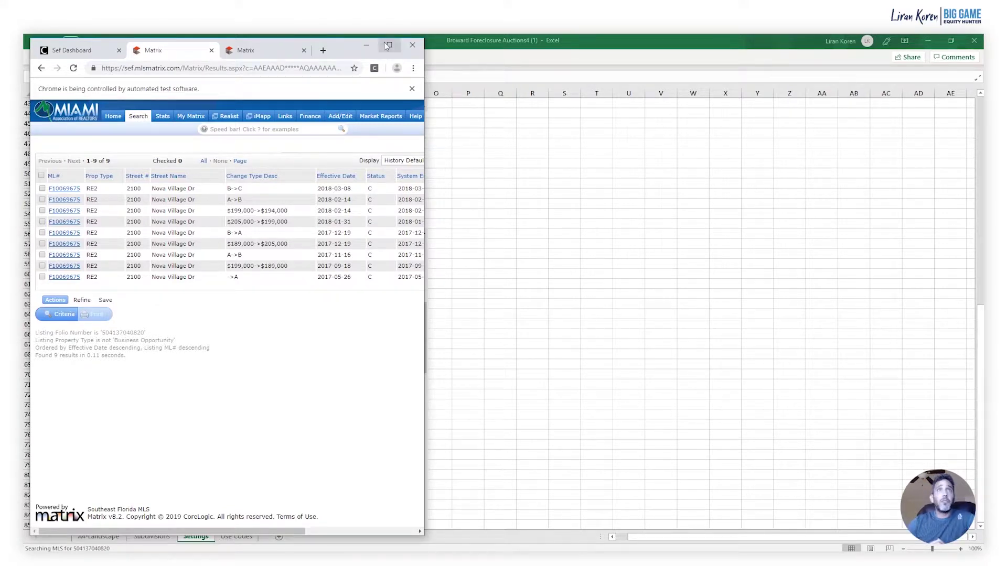
# Maximize Chrome and scroll through listing F10069675's details (3 beds, 2 baths, built 1979)
pyautogui.click(385, 45)
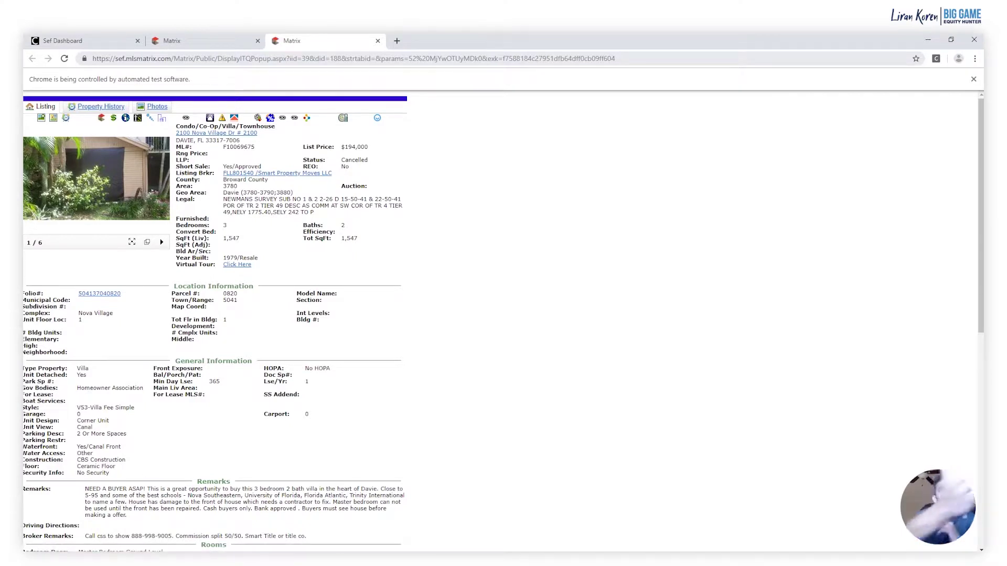
pyautogui.scroll(-8, 214, 315)
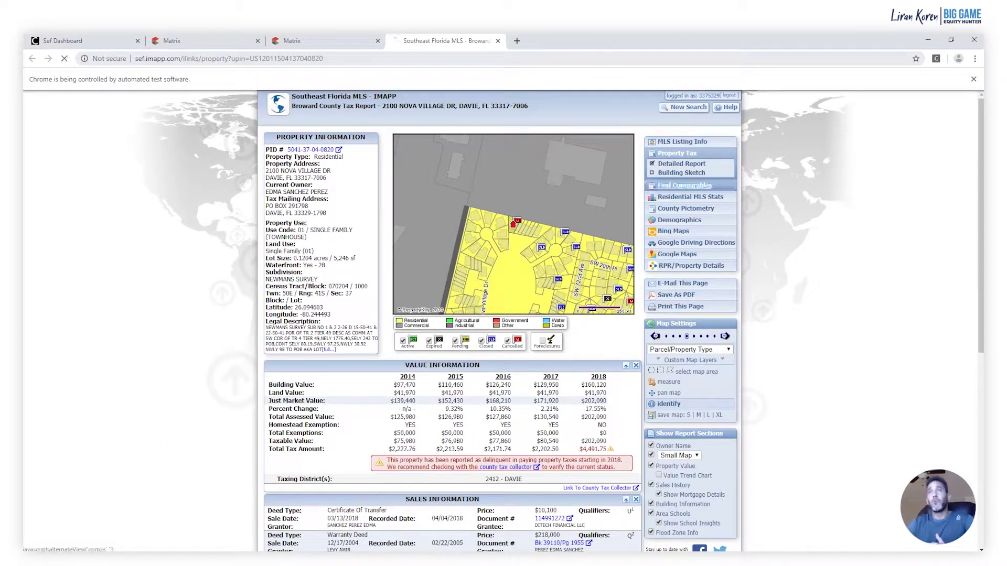
# Open the Find Comparables report for F10069675 and scroll through the comps
pyautogui.click(685, 185)
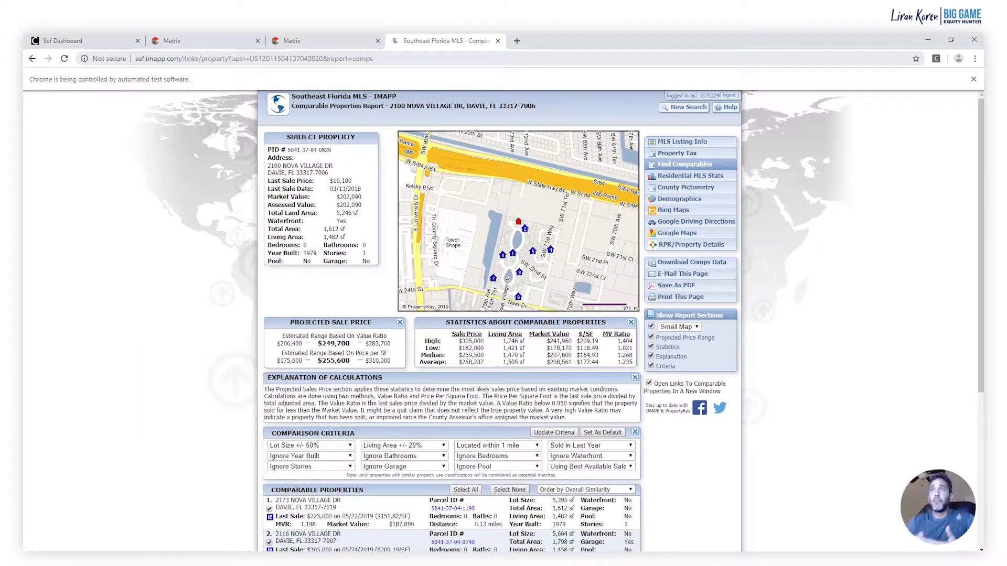
pyautogui.scroll(-5, 501, 320)
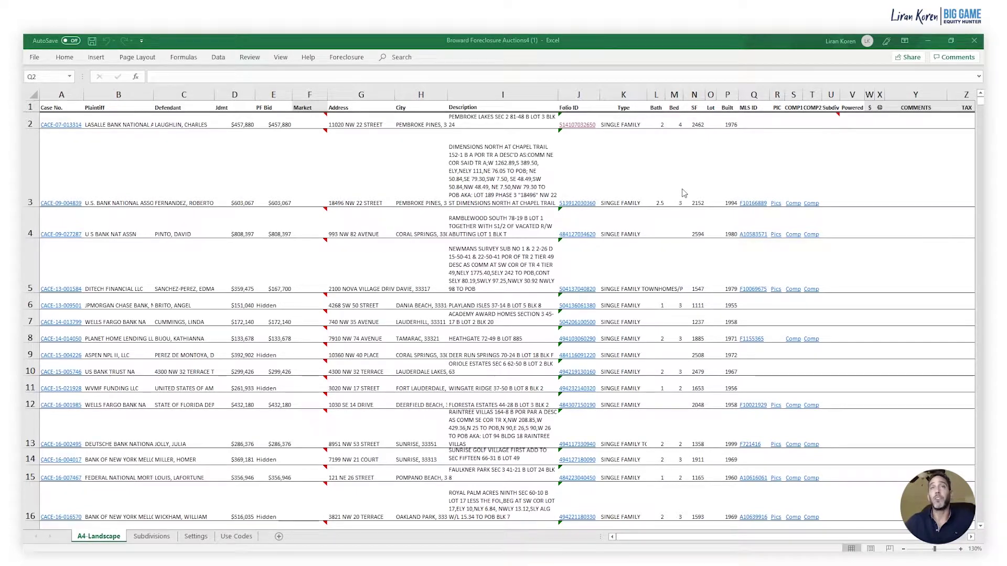
# Review row 3's cells, then follow the F10166889 MLS link and answer the PDF security notice
pyautogui.hotkey('shift', 'Right')
pyautogui.hotkey('shift', 'Right')
pyautogui.hotkey('shift', 'Right')
pyautogui.hotkey('shift', 'Right')
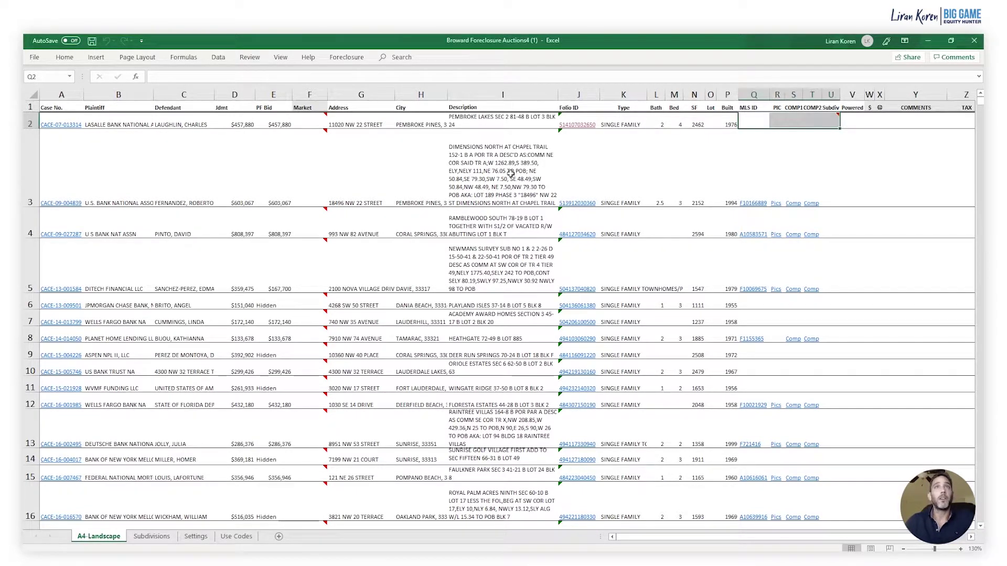
pyautogui.click(483, 173)
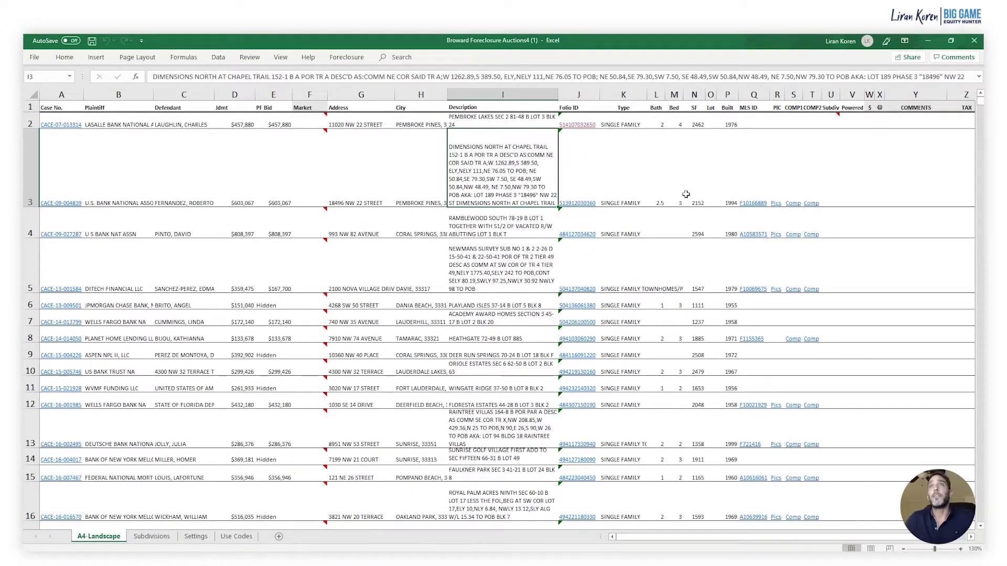
pyautogui.click(711, 195)
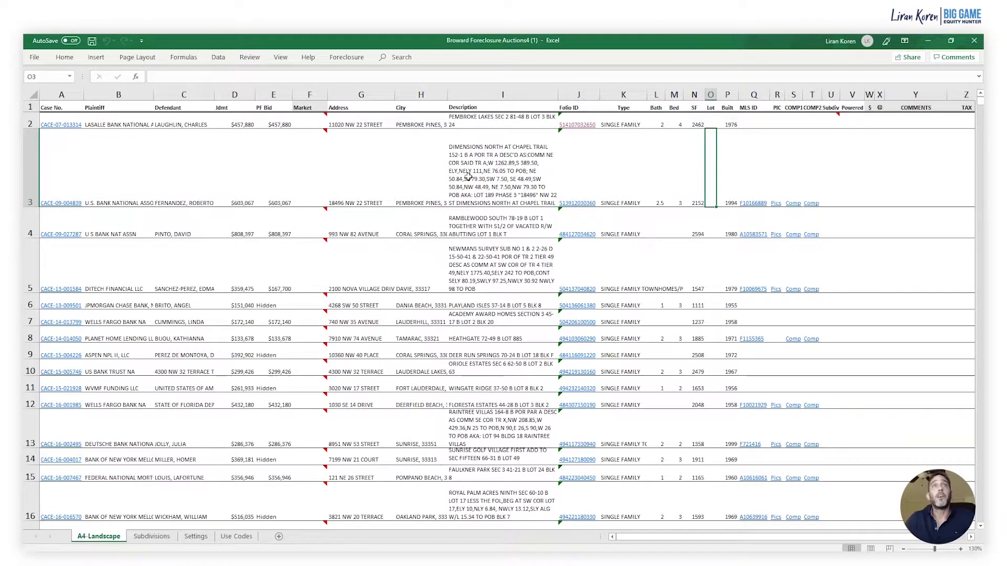
pyautogui.click(755, 205)
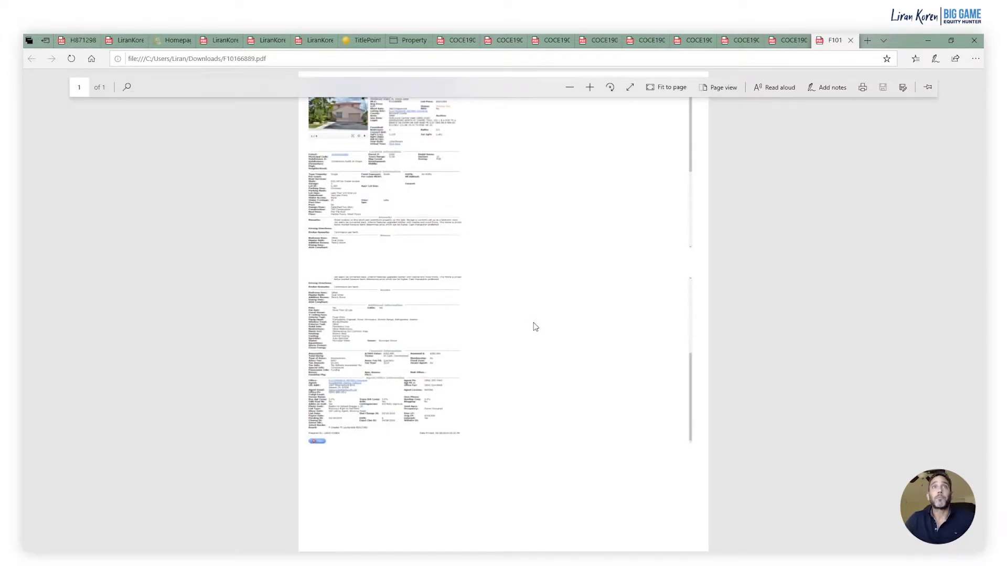
# Scroll through the F10166889 listing PDF, checking the $365,990 assessed value and $3,441 2018 taxes
pyautogui.scroll(5, 532, 321)
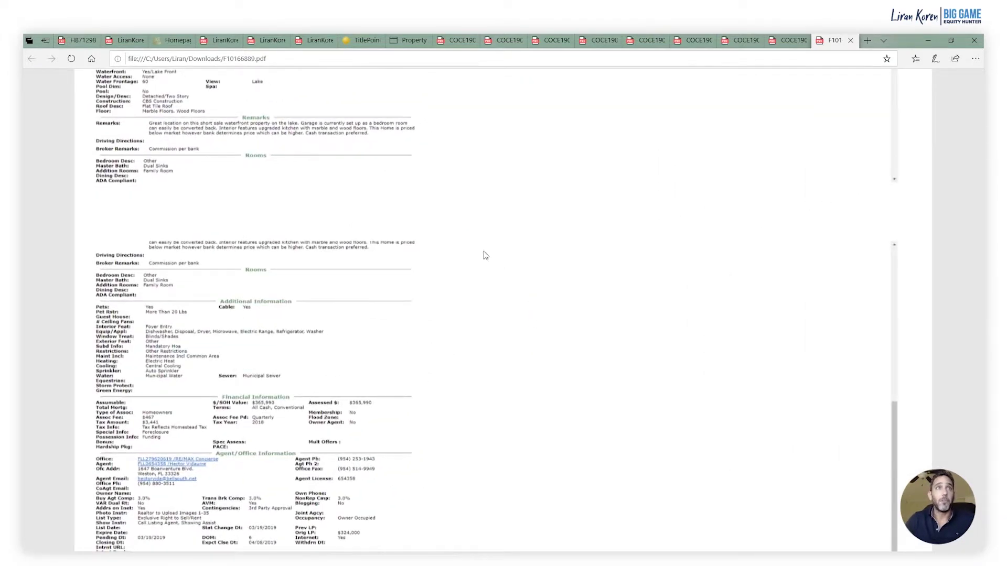
pyautogui.scroll(4, 358, 260)
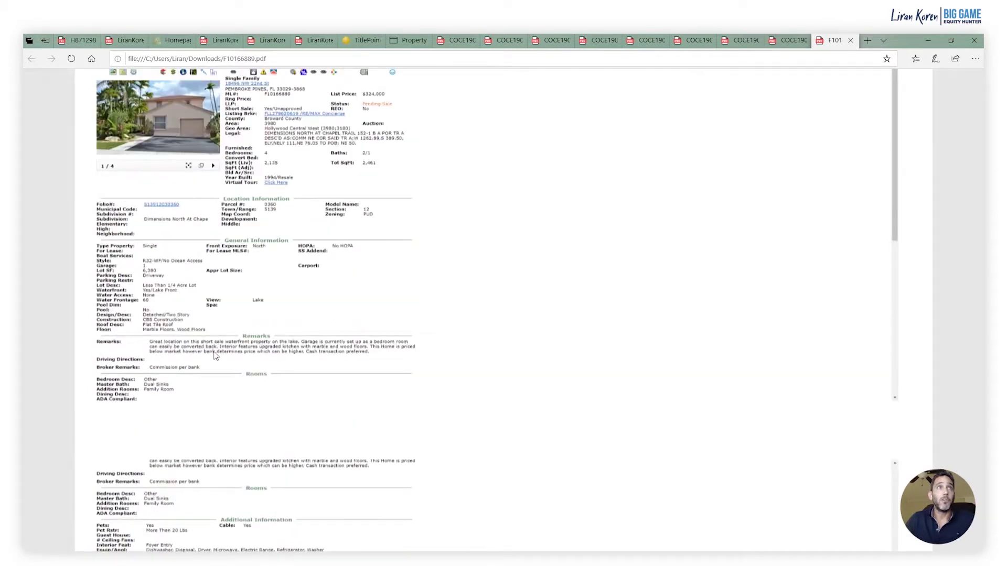
pyautogui.scroll(2, 229, 361)
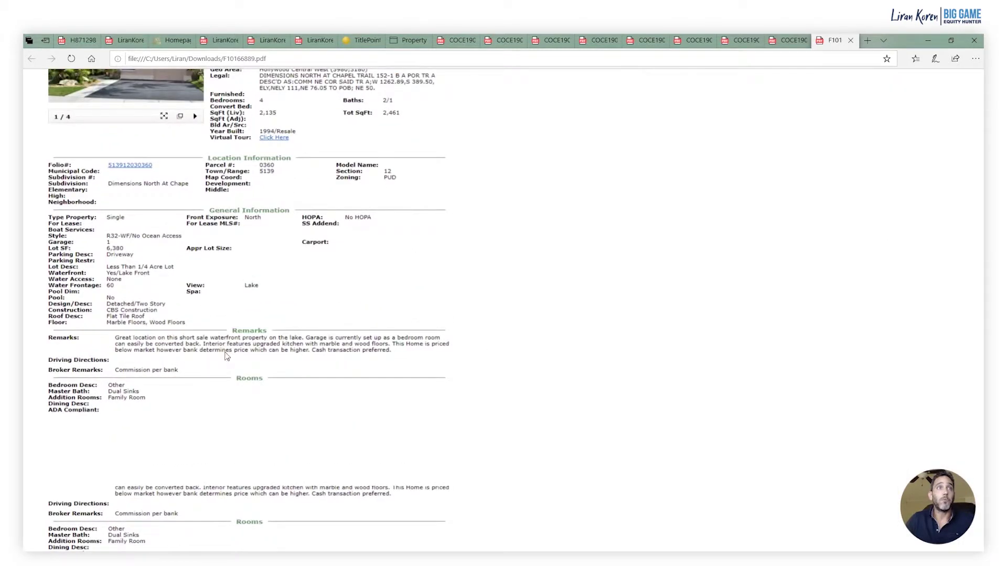
pyautogui.scroll(1, 215, 358)
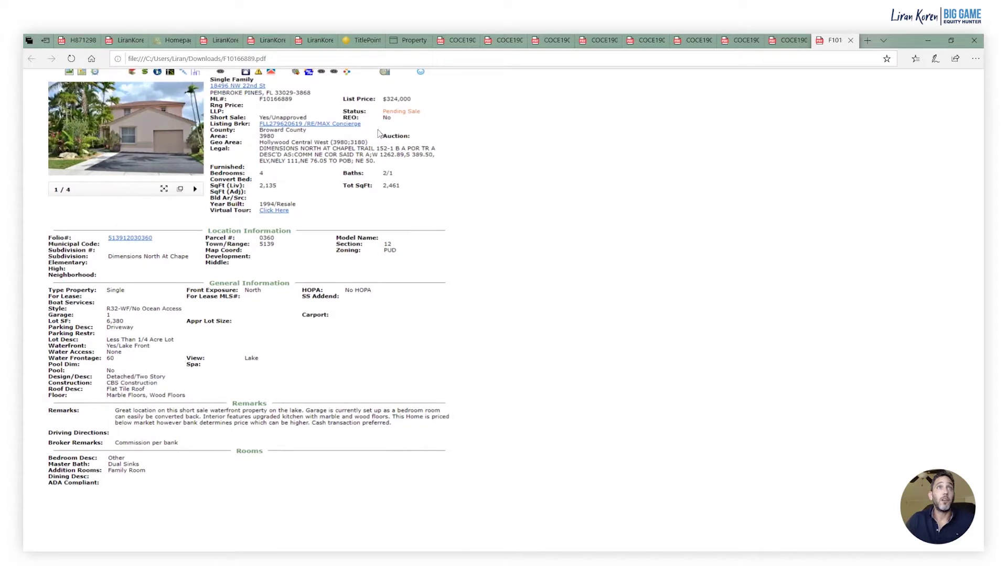
pyautogui.scroll(-10, 387, 250)
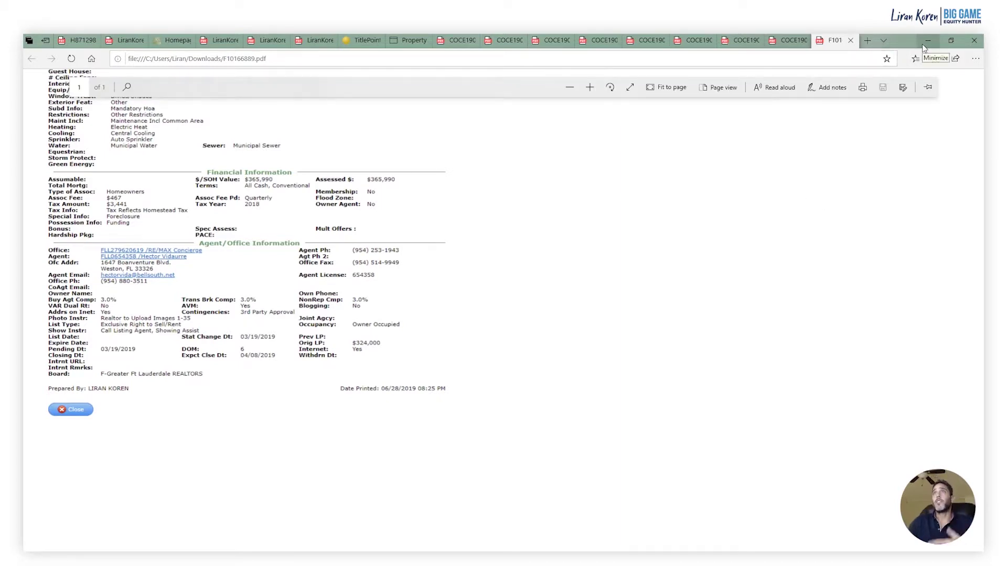
# Minimize Edge and check row 3's PF Bid and 2152 sq ft values in the auction sheet
pyautogui.click(927, 41)
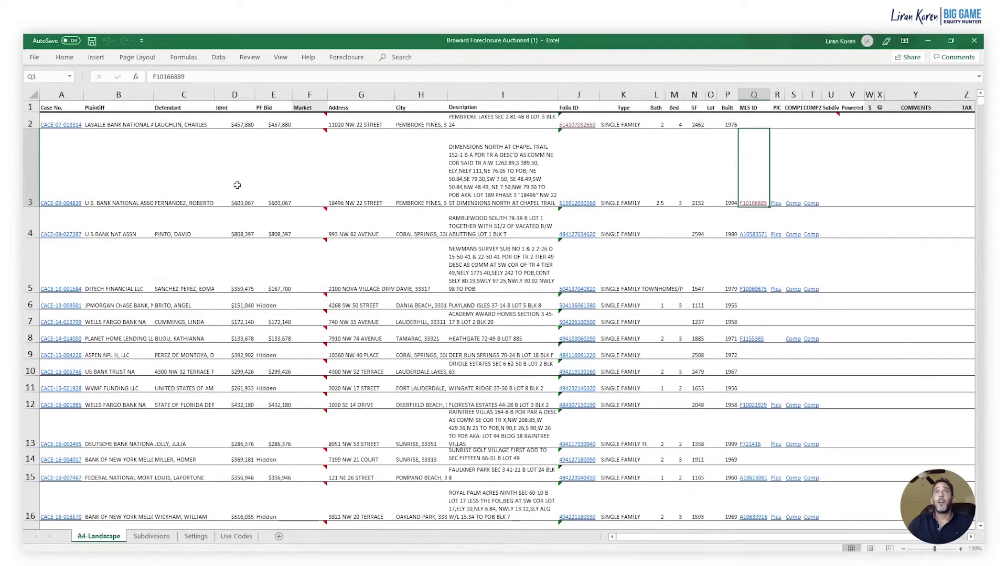
pyautogui.click(294, 163)
pyautogui.click(289, 164)
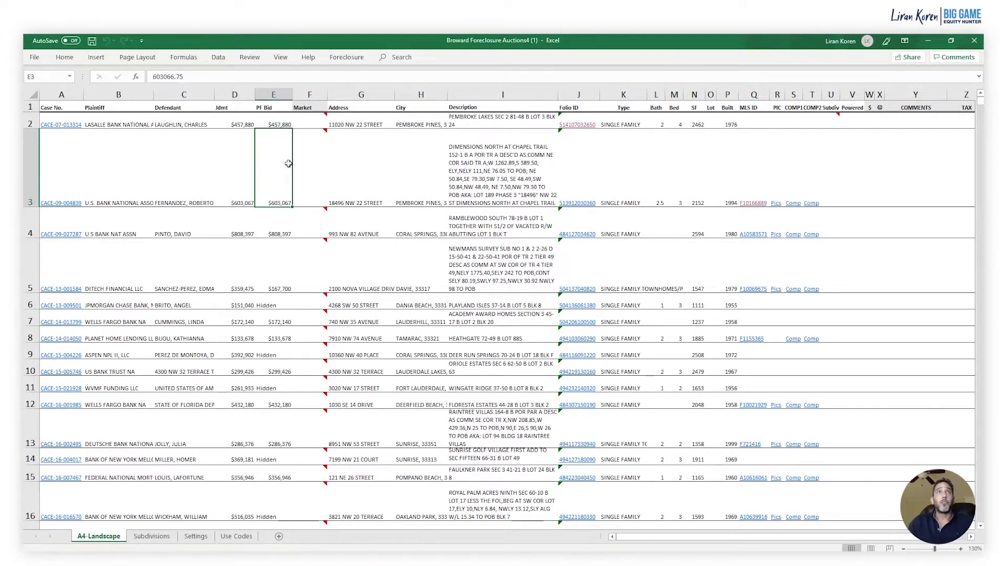
pyautogui.click(27, 162)
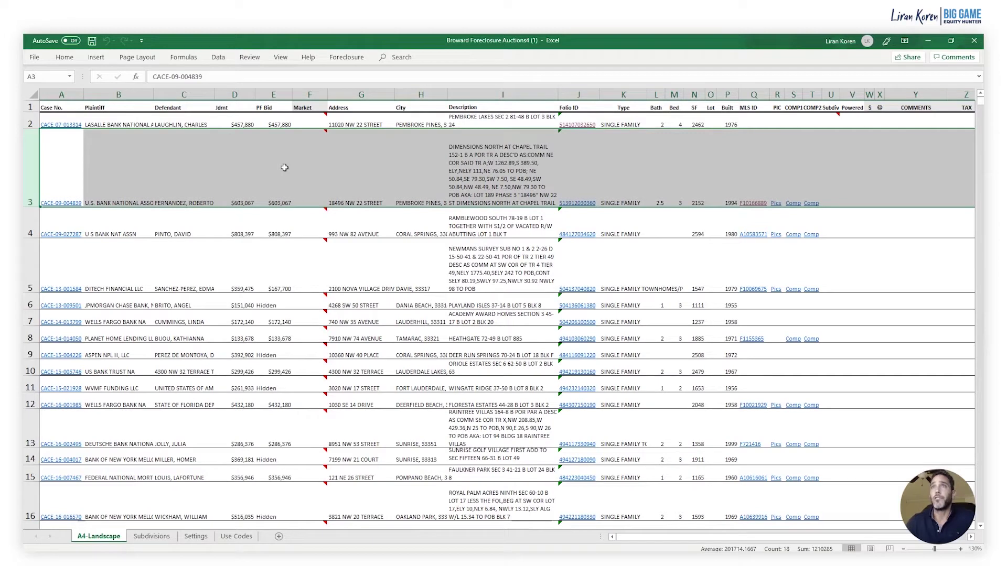
pyautogui.click(700, 202)
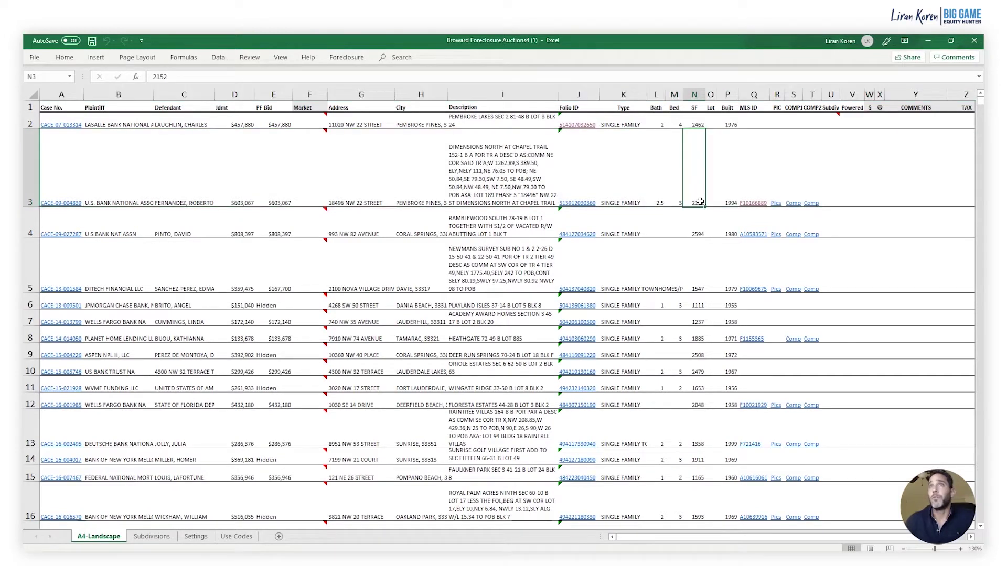